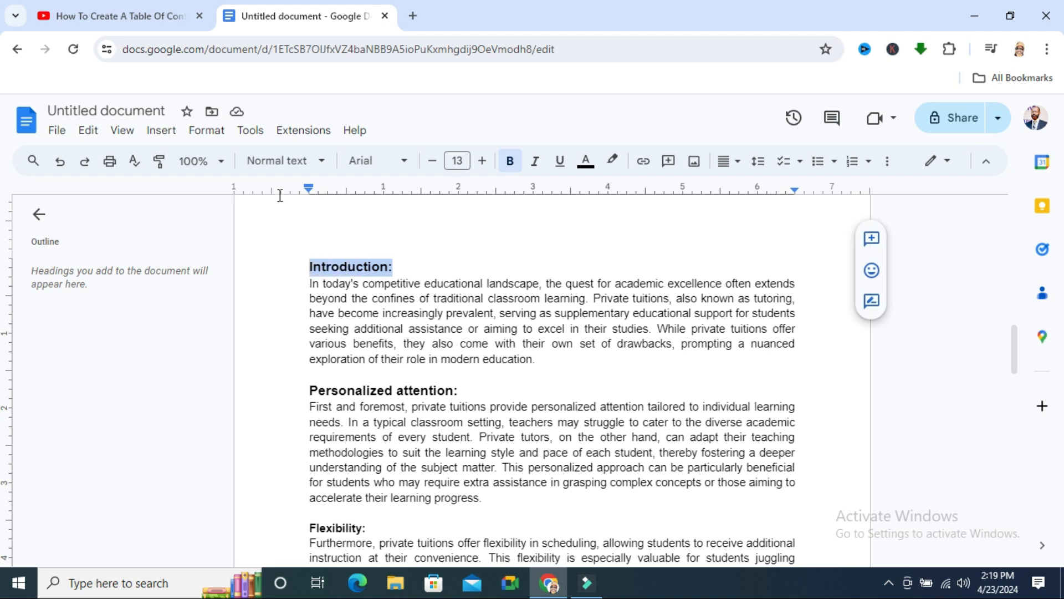
Apply the Heading 1 style to the section titles "Introduction:" and "Personalized attention:"
{"action": "left_click", "coordinate": [318, 166]}
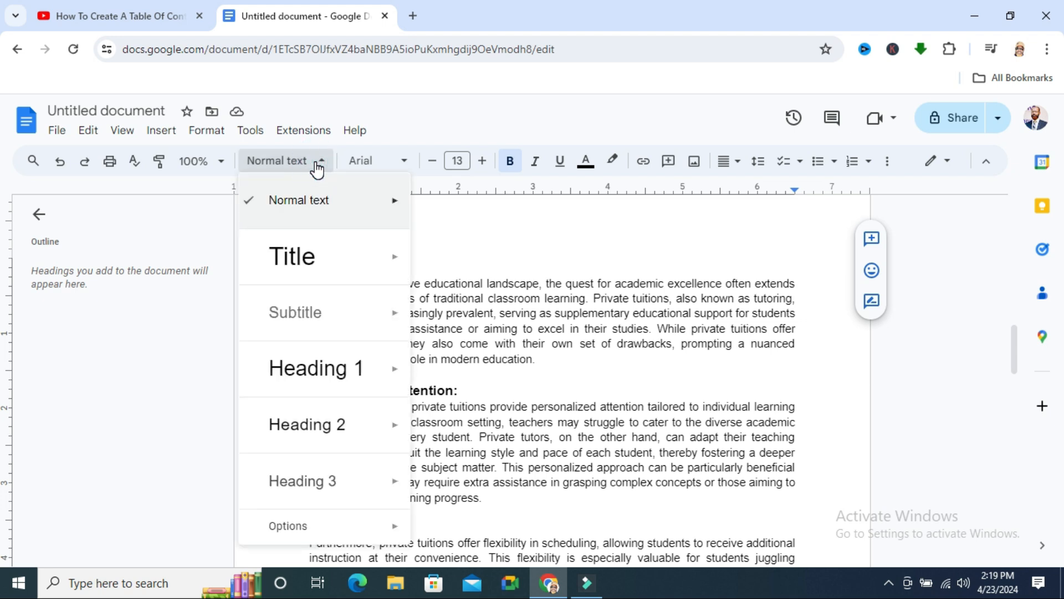
{"action": "mouse_move", "coordinate": [307, 358]}
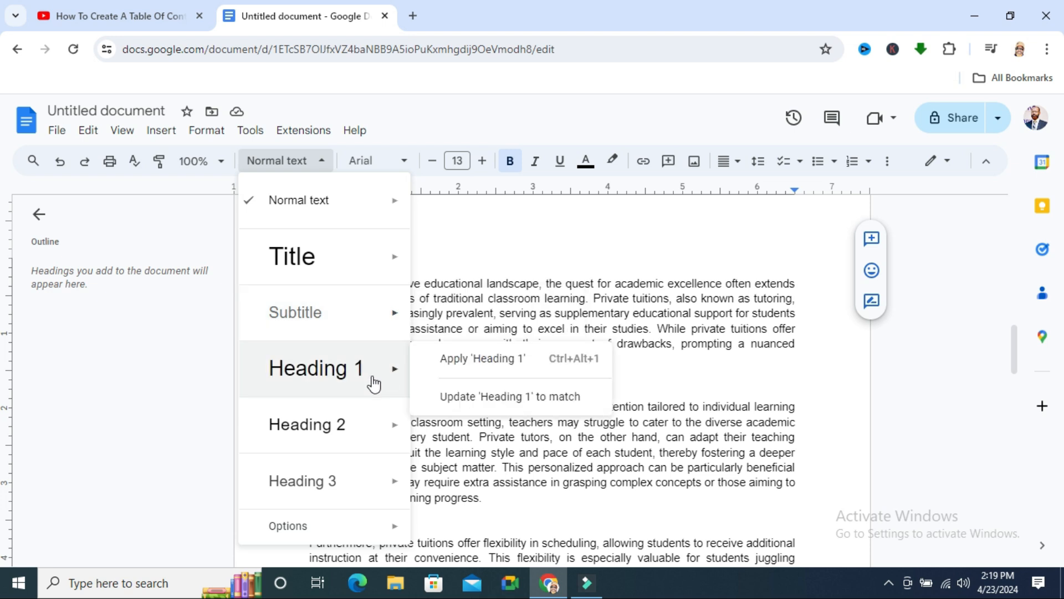
{"action": "left_click", "coordinate": [499, 366]}
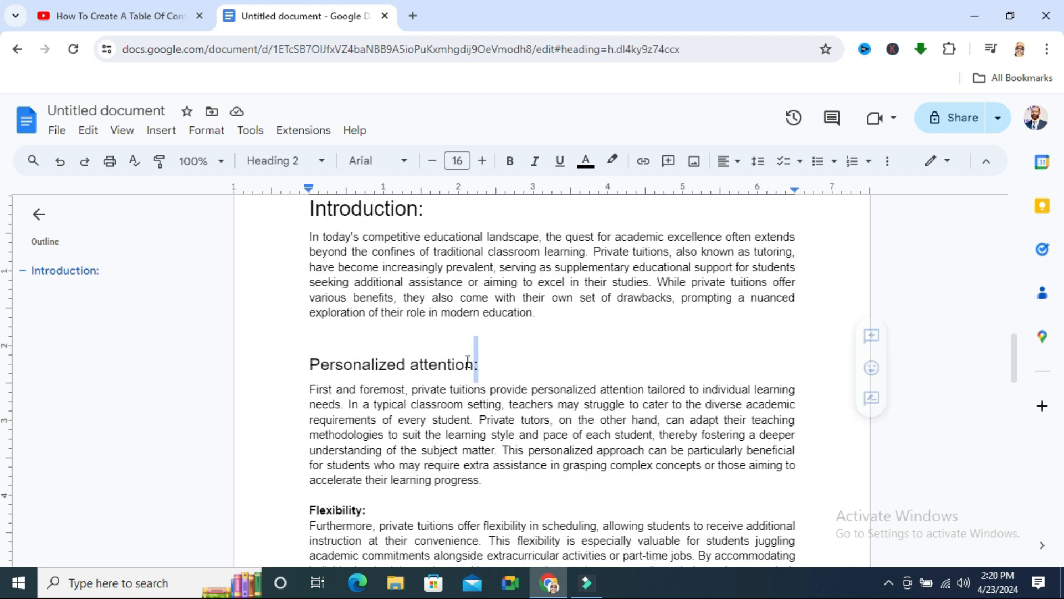
{"action": "left_click_drag", "start_coordinate": [467, 361], "coordinate": [315, 376]}
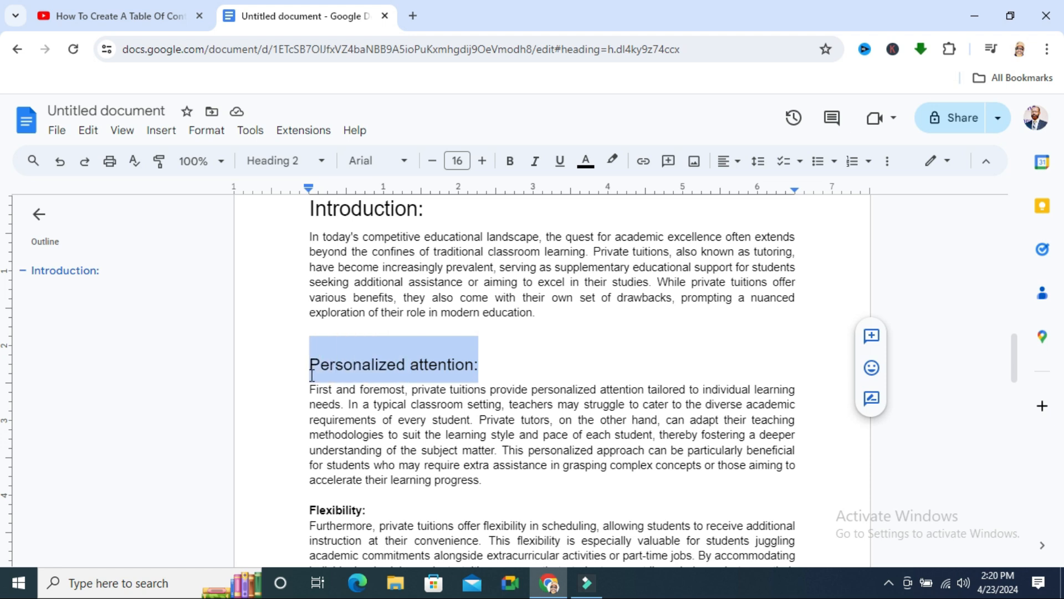
{"action": "left_click", "coordinate": [319, 165]}
{"action": "mouse_move", "coordinate": [319, 376]}
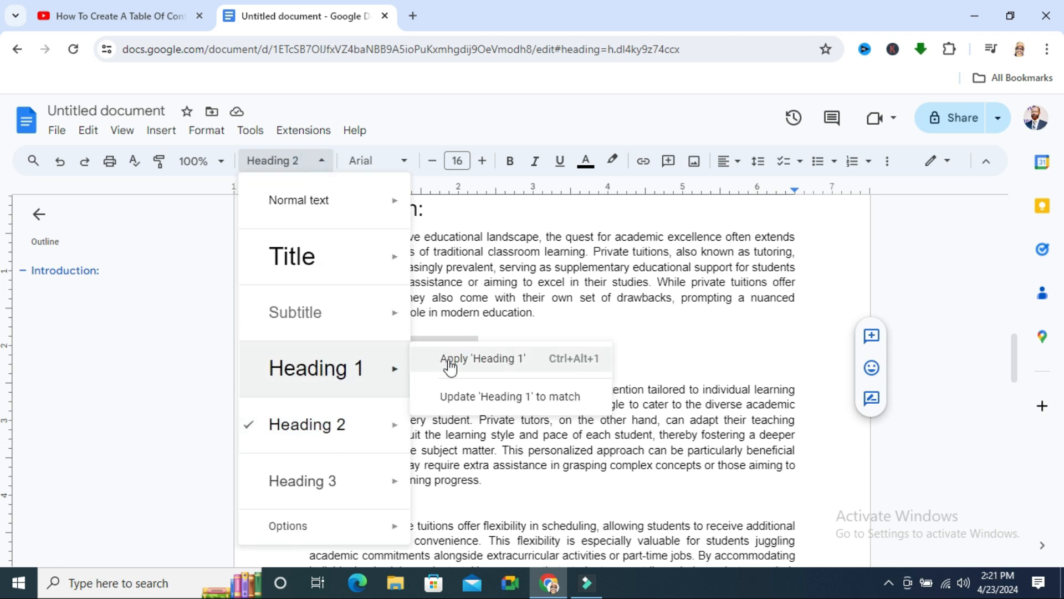
{"action": "left_click", "coordinate": [476, 358]}
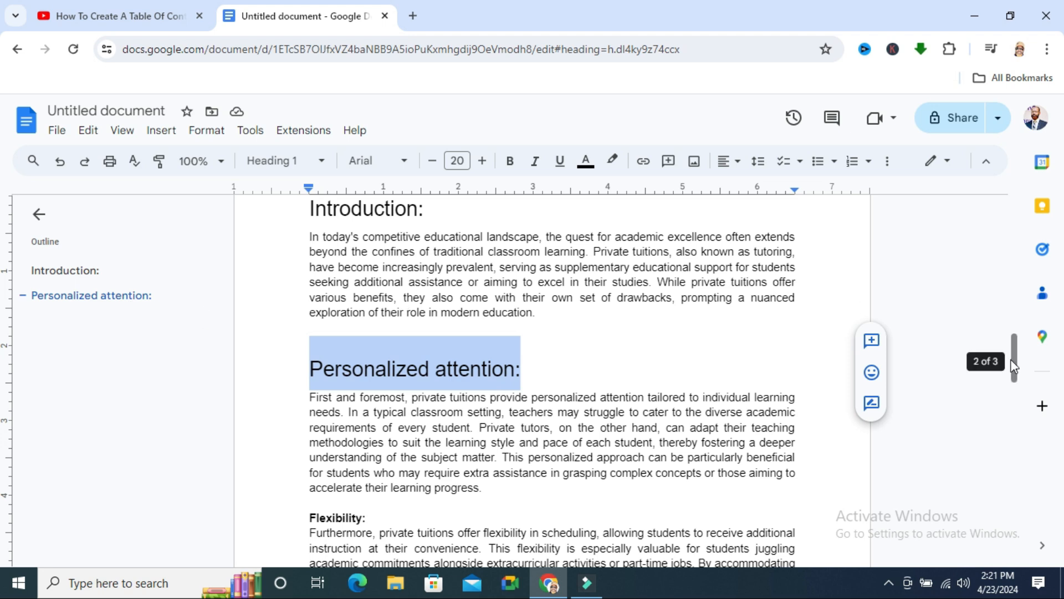
Apply the Heading 2 style to the section titles "Flexibility:" and "Private tuitions:"
{"action": "left_click_drag", "start_coordinate": [1016, 363], "coordinate": [1015, 386]}
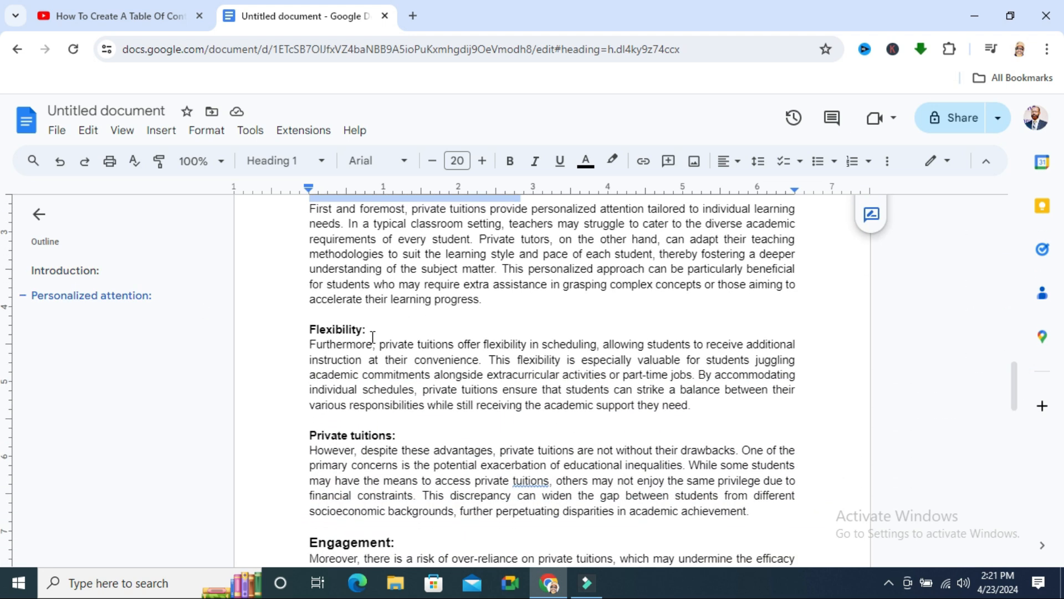
{"action": "left_click", "coordinate": [370, 330]}
{"action": "left_click_drag", "start_coordinate": [370, 330], "coordinate": [312, 330]}
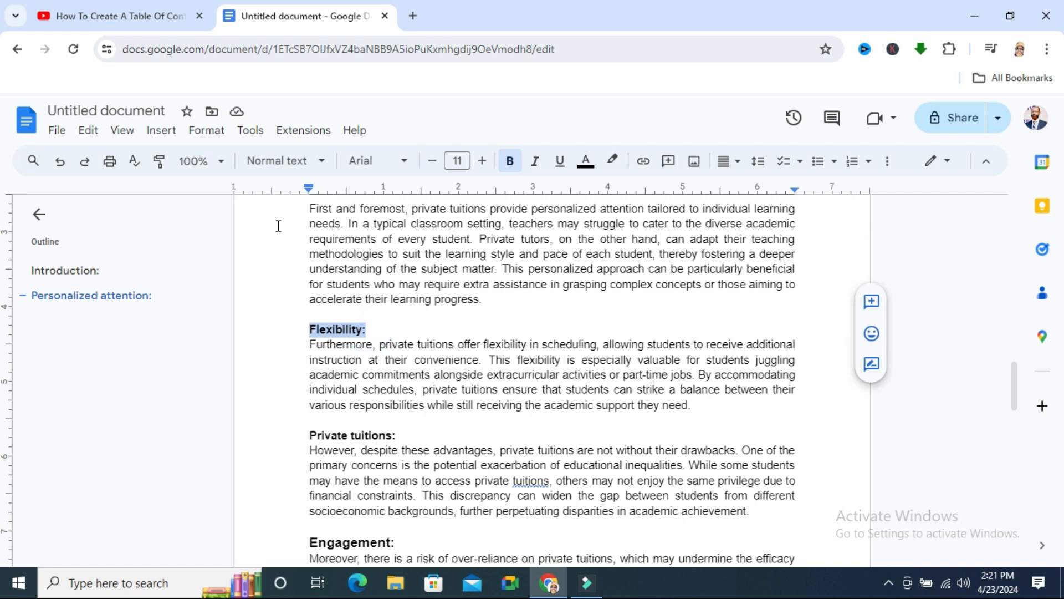
{"action": "left_click", "coordinate": [322, 161]}
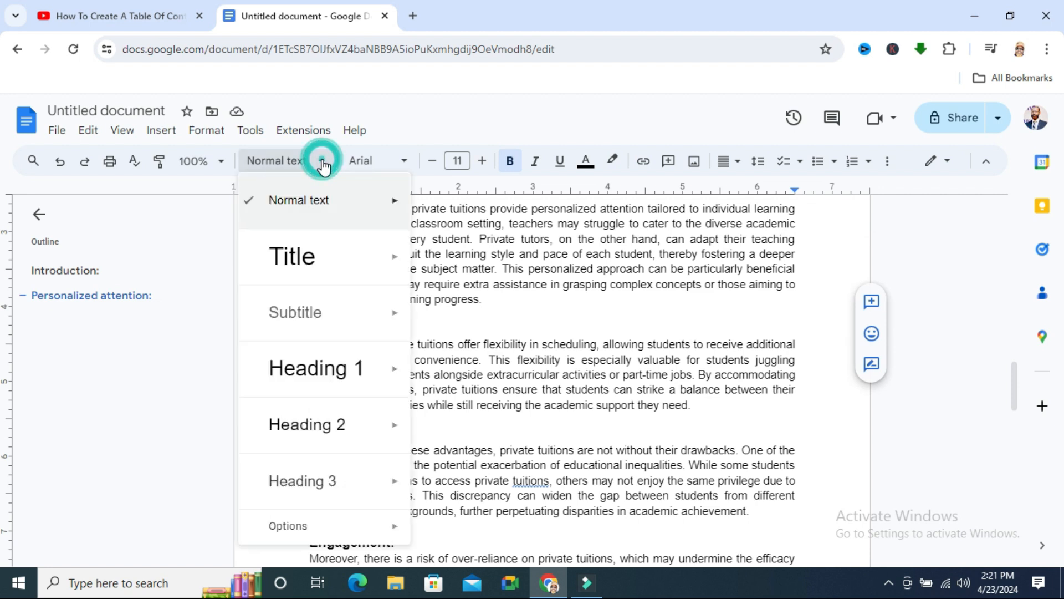
{"action": "mouse_move", "coordinate": [306, 414]}
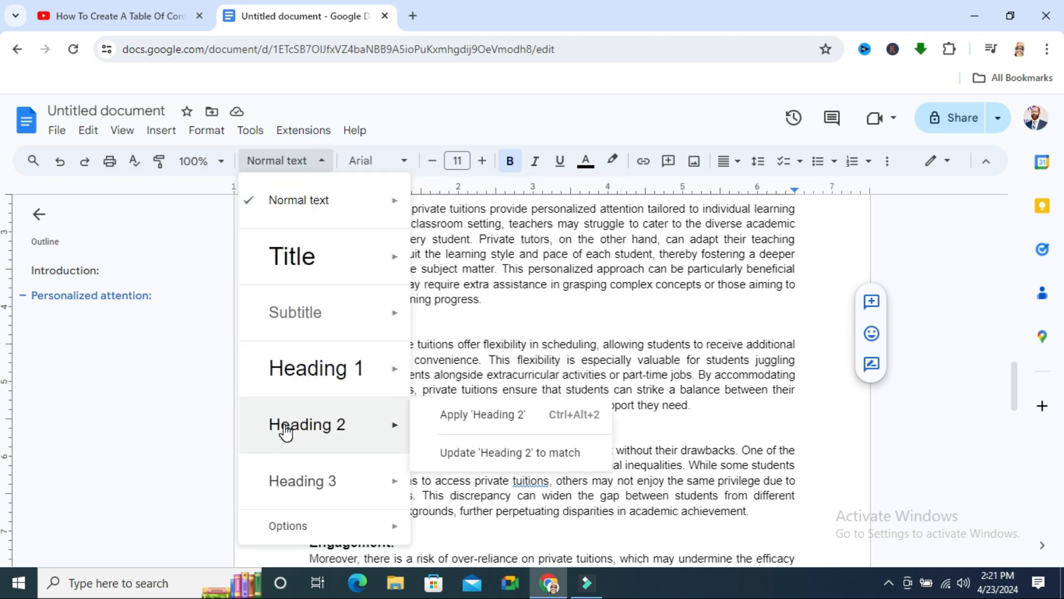
{"action": "left_click", "coordinate": [475, 423]}
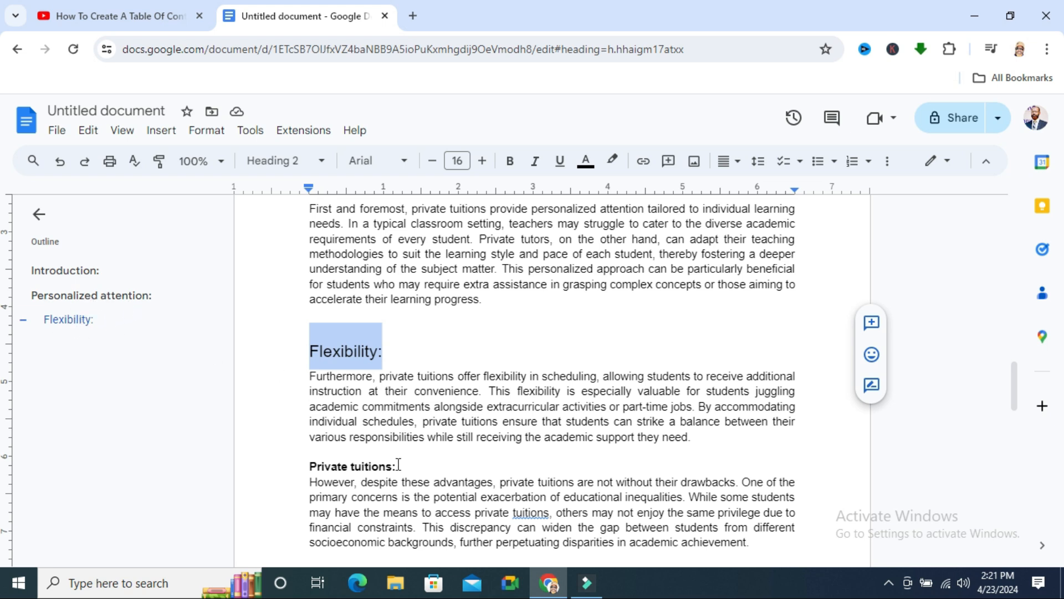
{"action": "left_click_drag", "start_coordinate": [401, 465], "coordinate": [311, 464]}
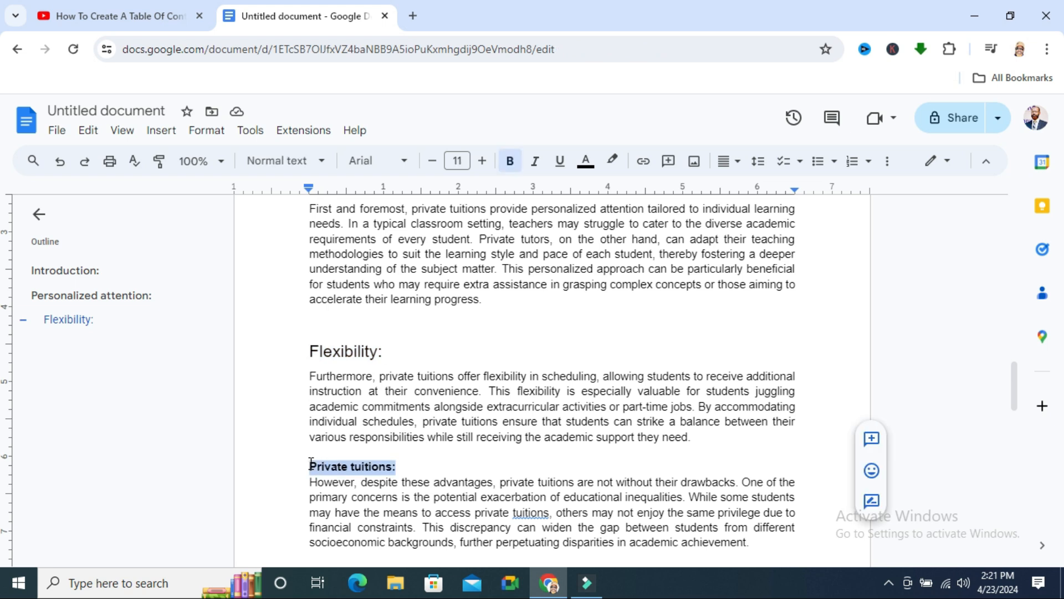
{"action": "left_click", "coordinate": [322, 166]}
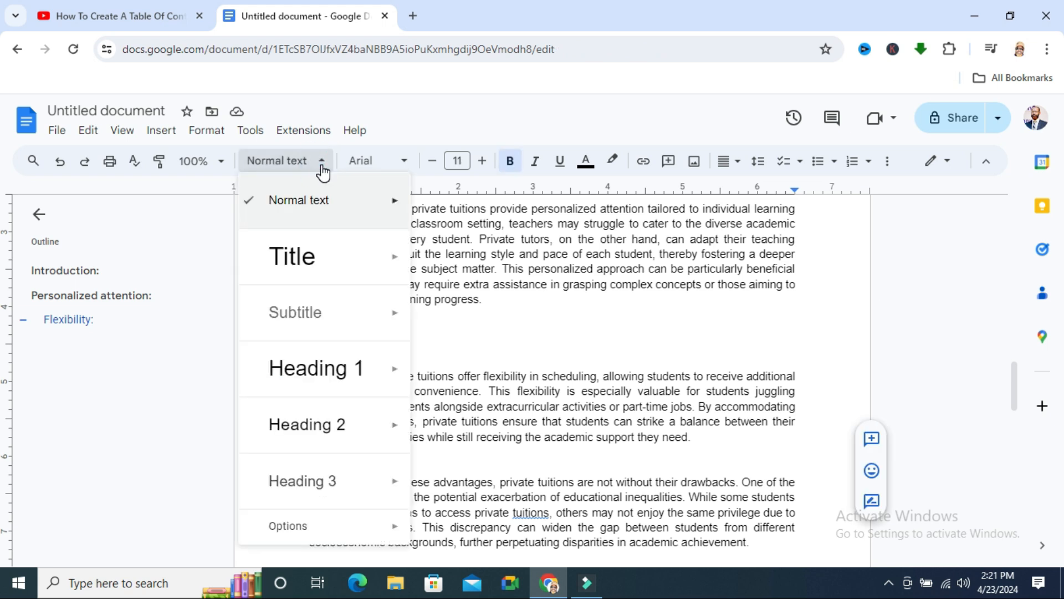
{"action": "mouse_move", "coordinate": [294, 410]}
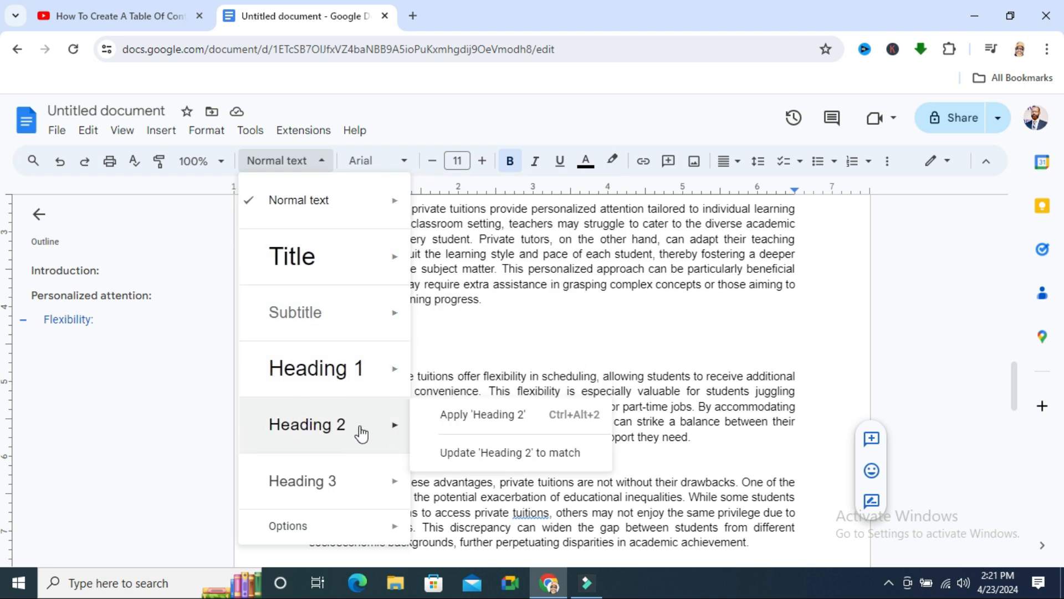
{"action": "left_click", "coordinate": [465, 421]}
{"action": "left_click", "coordinate": [214, 350]}
Apply the Heading 1 style to the section title "Engagement:"
{"action": "left_click_drag", "start_coordinate": [395, 323], "coordinate": [312, 322]}
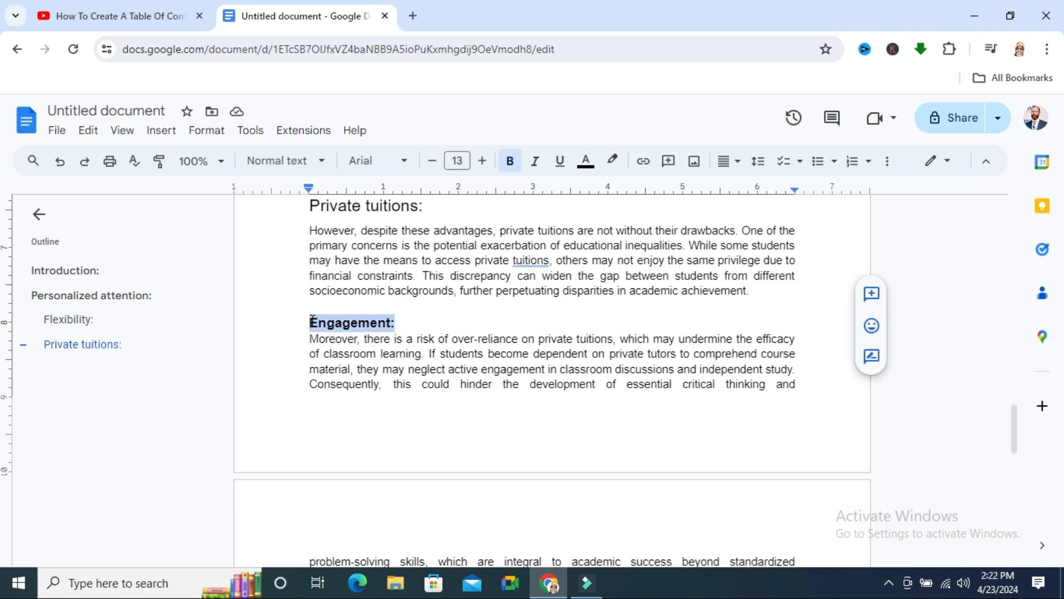
{"action": "left_click", "coordinate": [322, 161]}
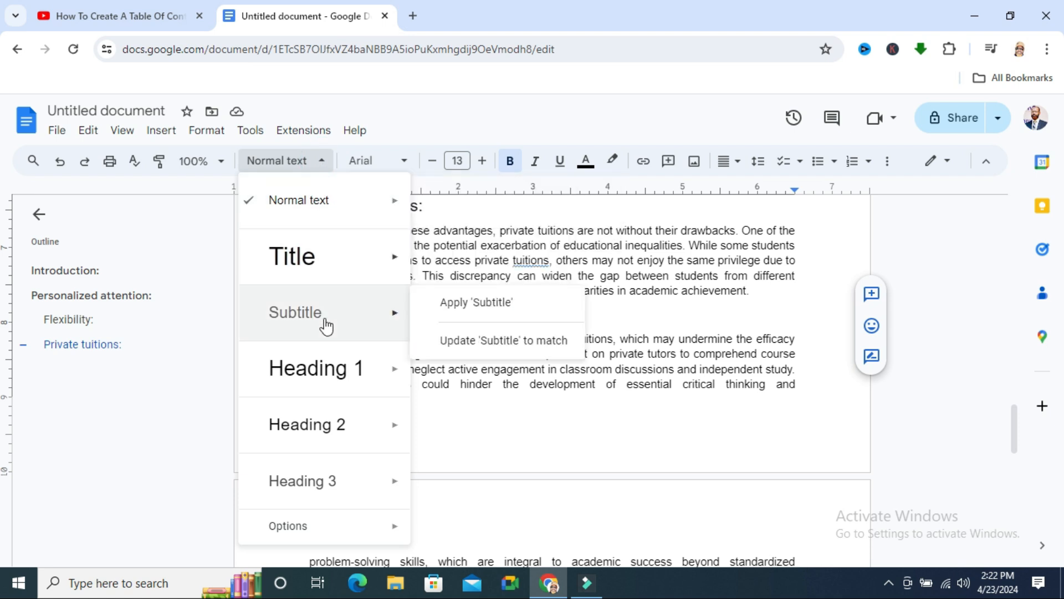
{"action": "mouse_move", "coordinate": [337, 377]}
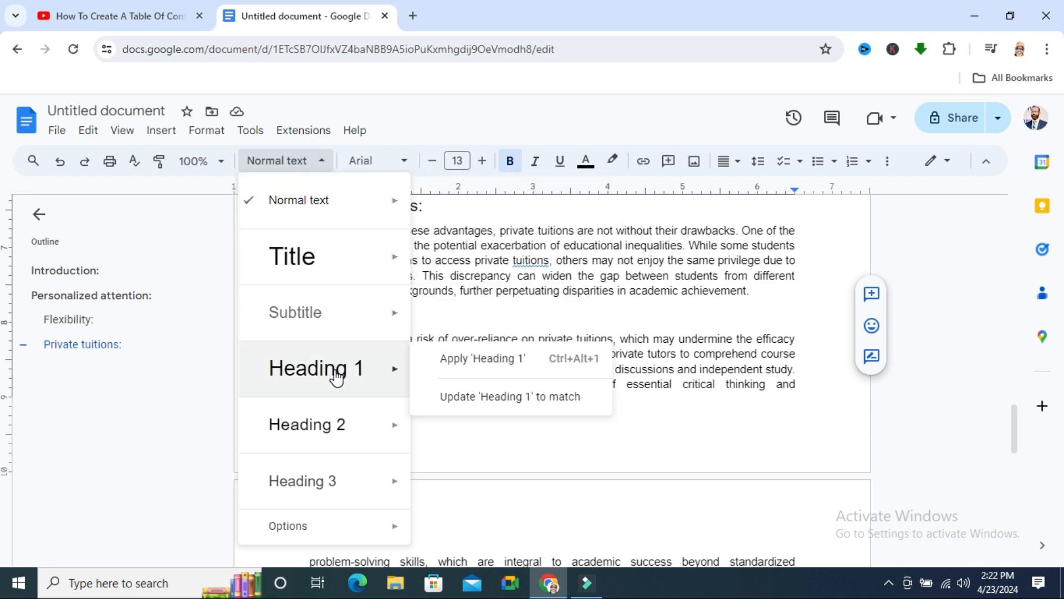
{"action": "left_click", "coordinate": [462, 360]}
Apply the Heading 2 style to the section titles "Qualifications:" and "Approach:"
{"action": "left_click_drag", "start_coordinate": [1014, 427], "coordinate": [1013, 475]}
{"action": "left_click_drag", "start_coordinate": [389, 306], "coordinate": [313, 306]}
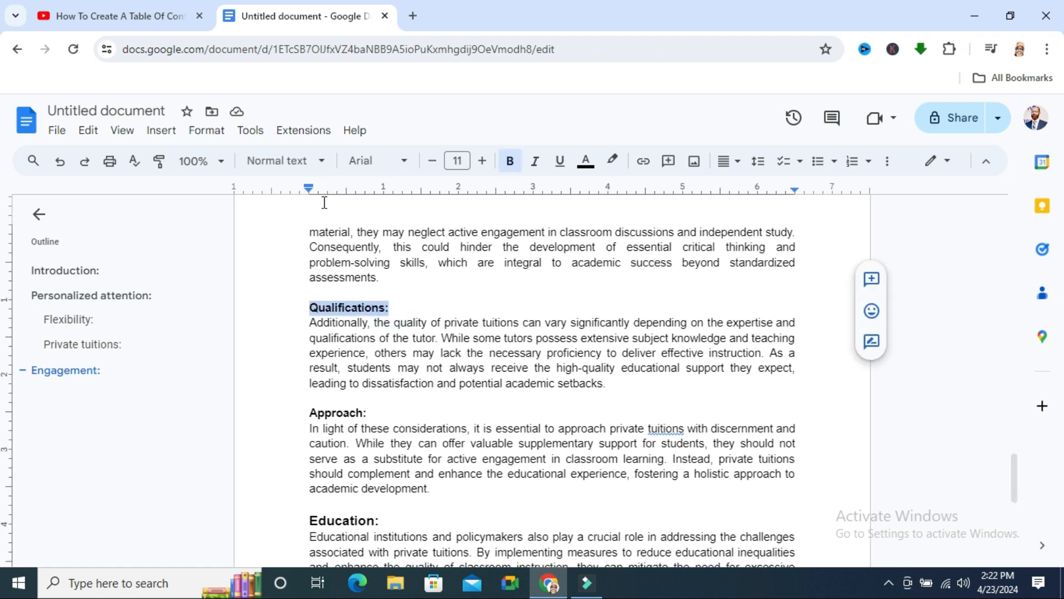
{"action": "left_click", "coordinate": [325, 165]}
{"action": "mouse_move", "coordinate": [311, 430]}
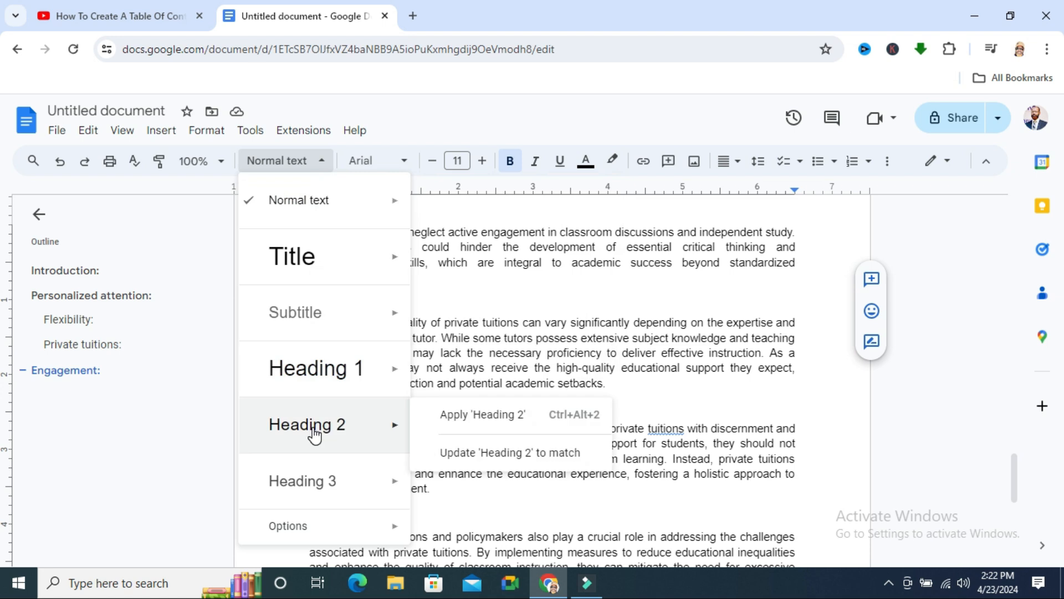
{"action": "left_click", "coordinate": [478, 419]}
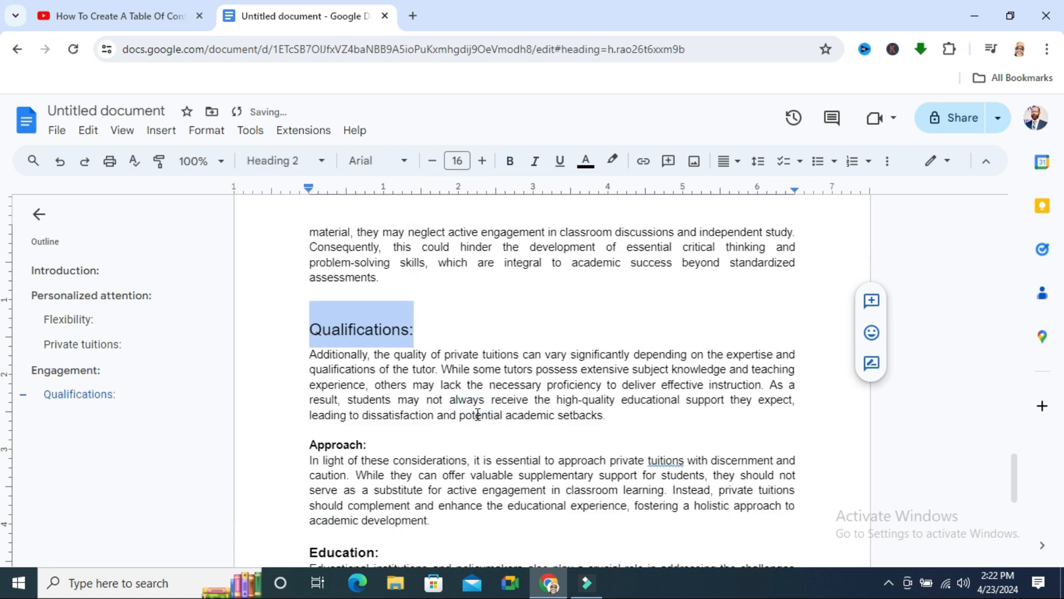
{"action": "left_click_drag", "start_coordinate": [367, 445], "coordinate": [311, 446]}
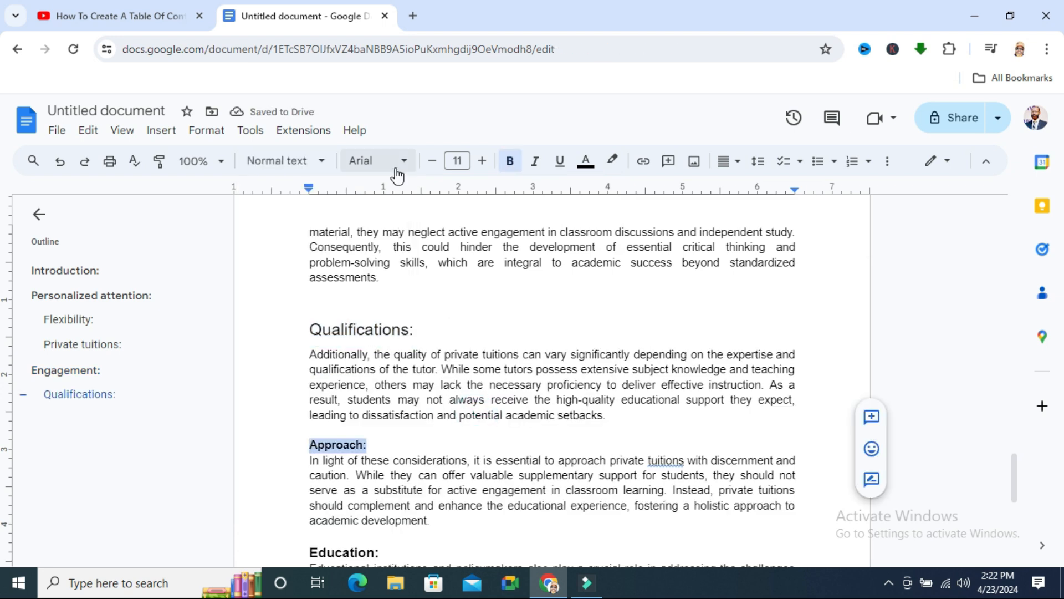
{"action": "left_click", "coordinate": [299, 162]}
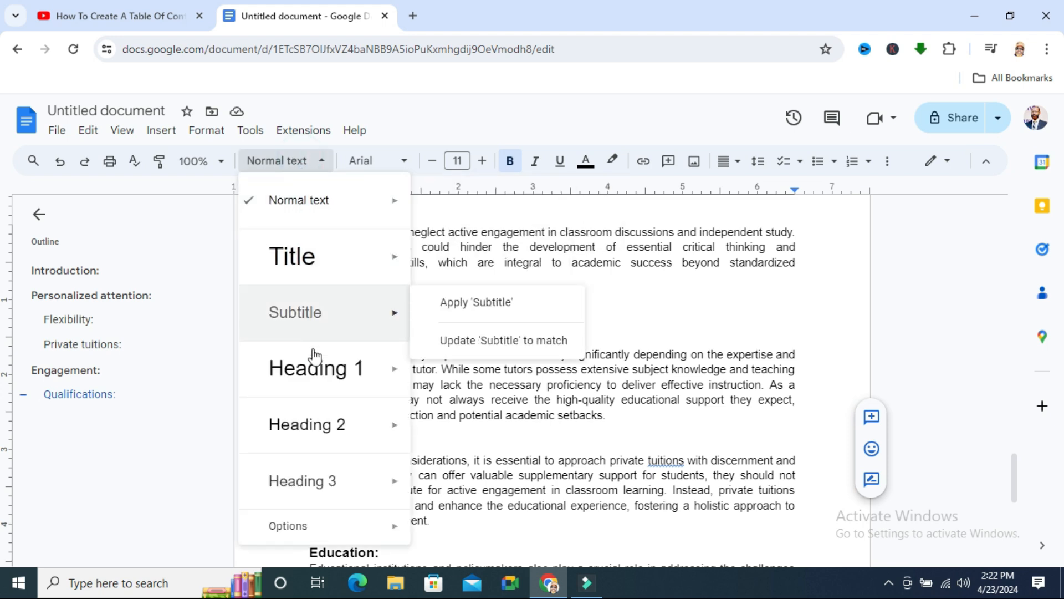
{"action": "mouse_move", "coordinate": [335, 423]}
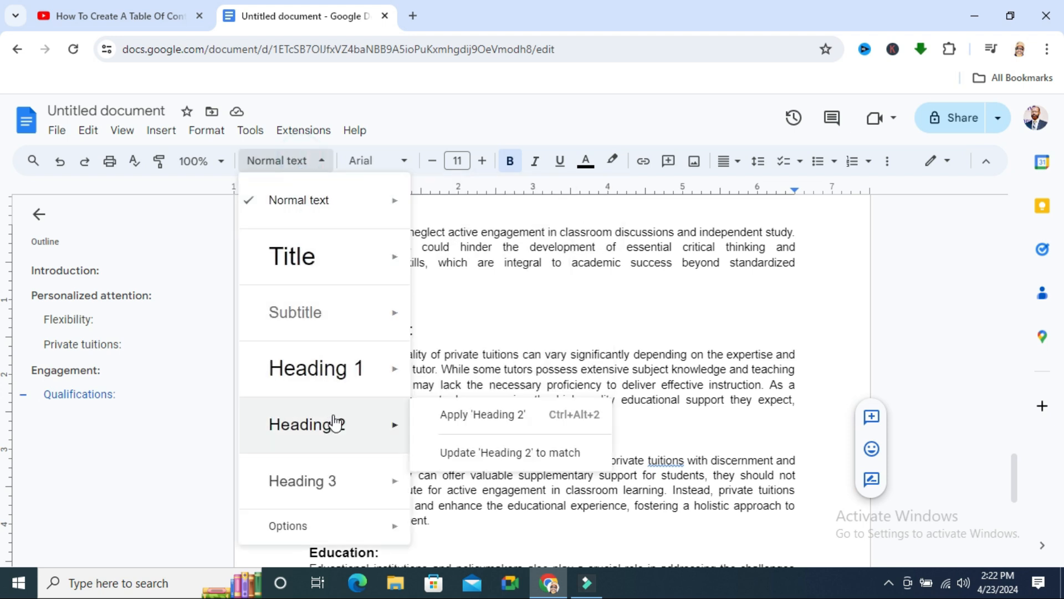
{"action": "left_click", "coordinate": [464, 427]}
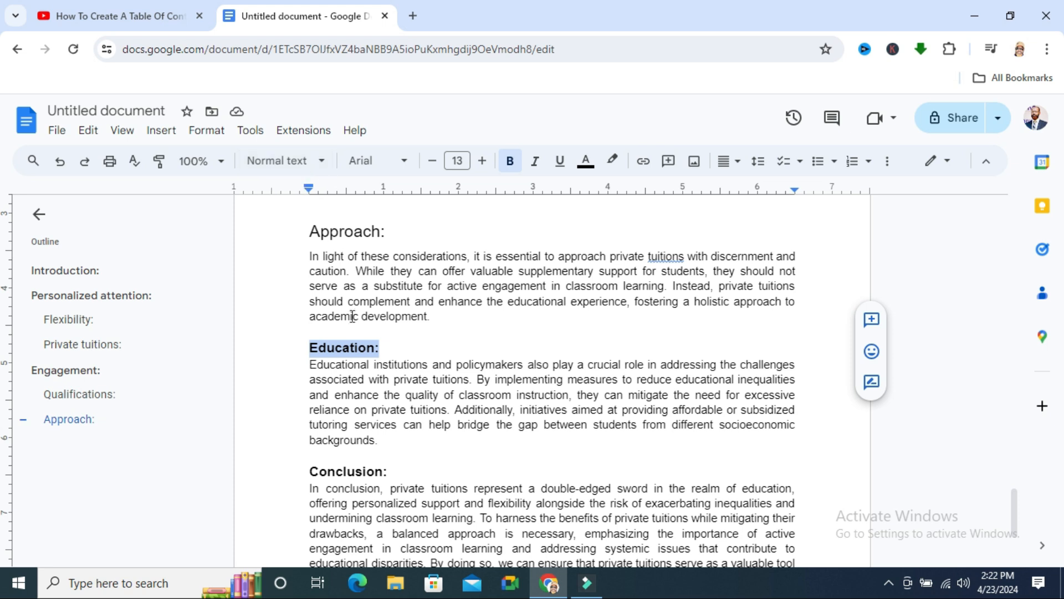
Apply the Heading 1 style to the section titles "Education:" and "Conclusion:"
{"action": "left_click", "coordinate": [321, 160]}
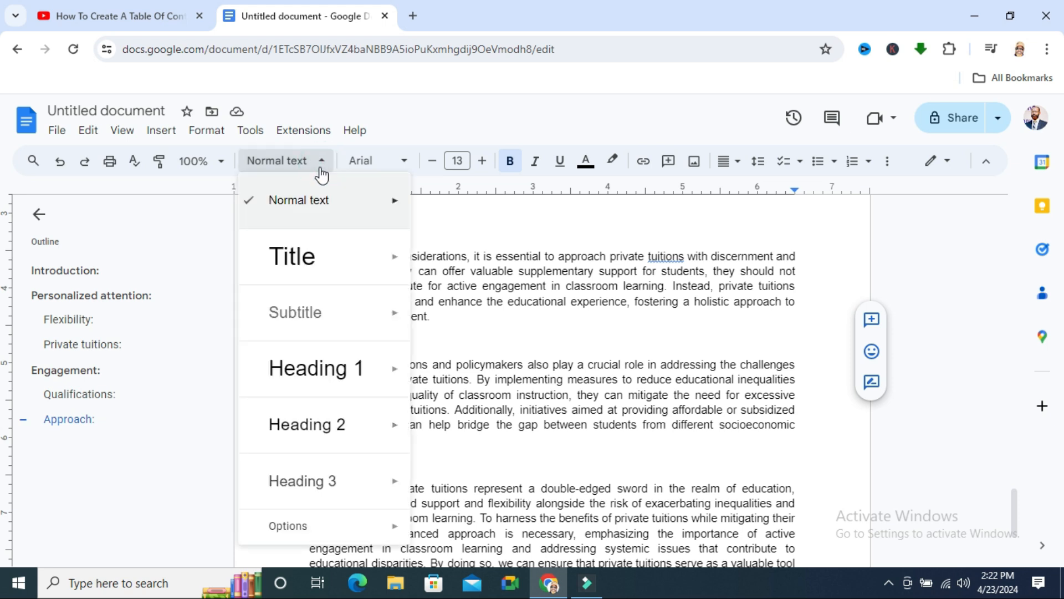
{"action": "mouse_move", "coordinate": [316, 345]}
{"action": "mouse_move", "coordinate": [320, 374]}
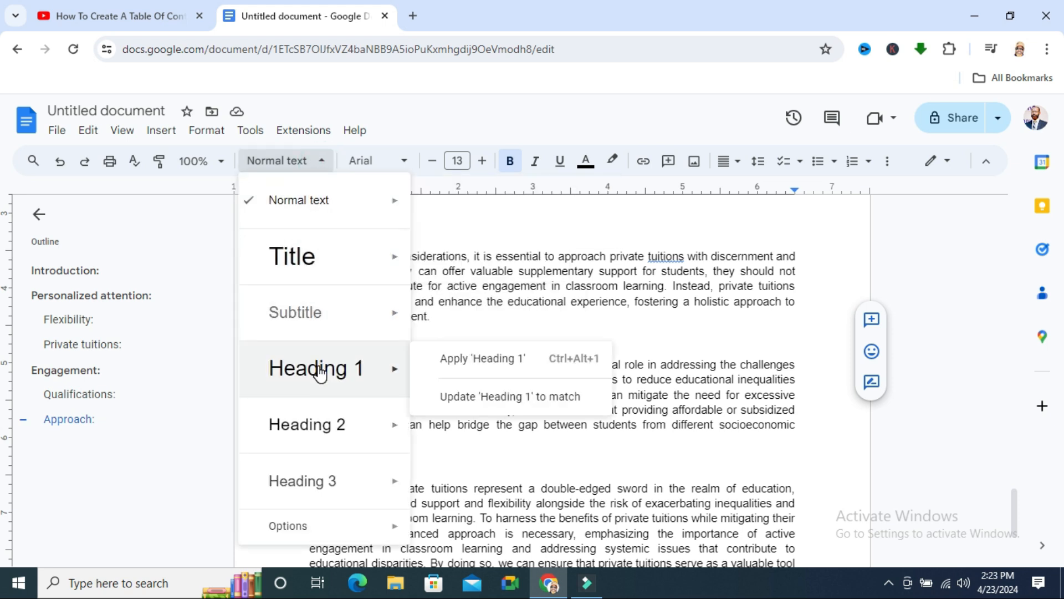
{"action": "left_click", "coordinate": [487, 359]}
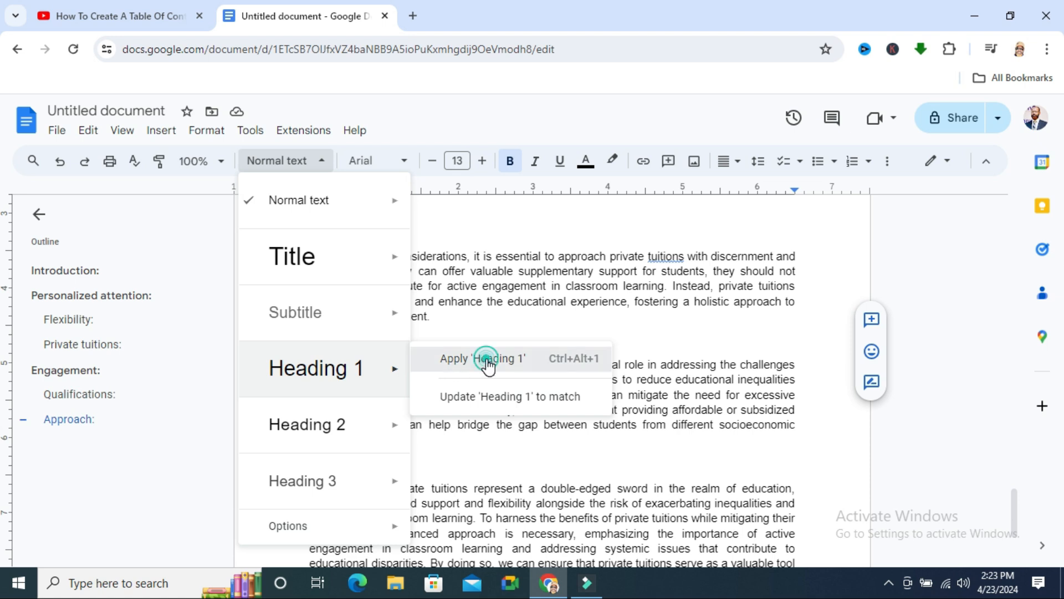
{"action": "scroll", "coordinate": [560, 405], "scroll_direction": "down", "scroll_amount": 3}
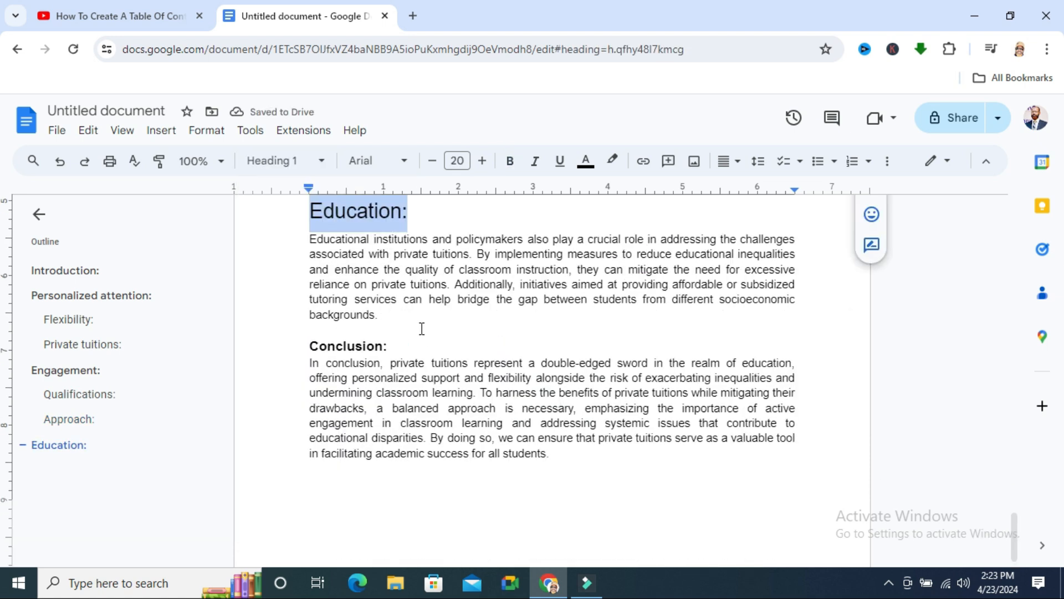
{"action": "left_click_drag", "start_coordinate": [391, 347], "coordinate": [313, 346]}
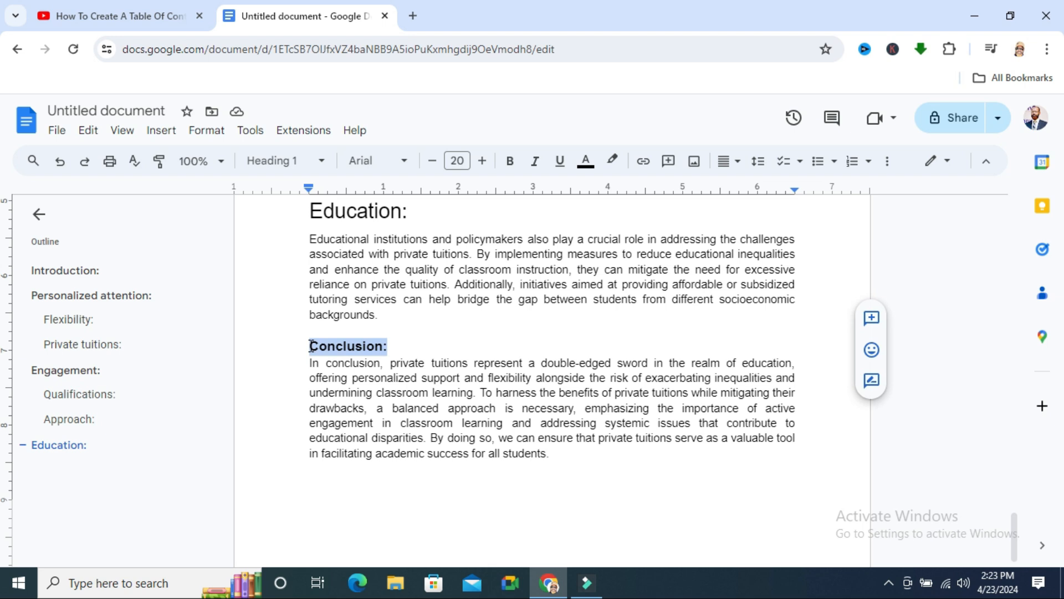
{"action": "left_click", "coordinate": [321, 161]}
{"action": "mouse_move", "coordinate": [293, 369]}
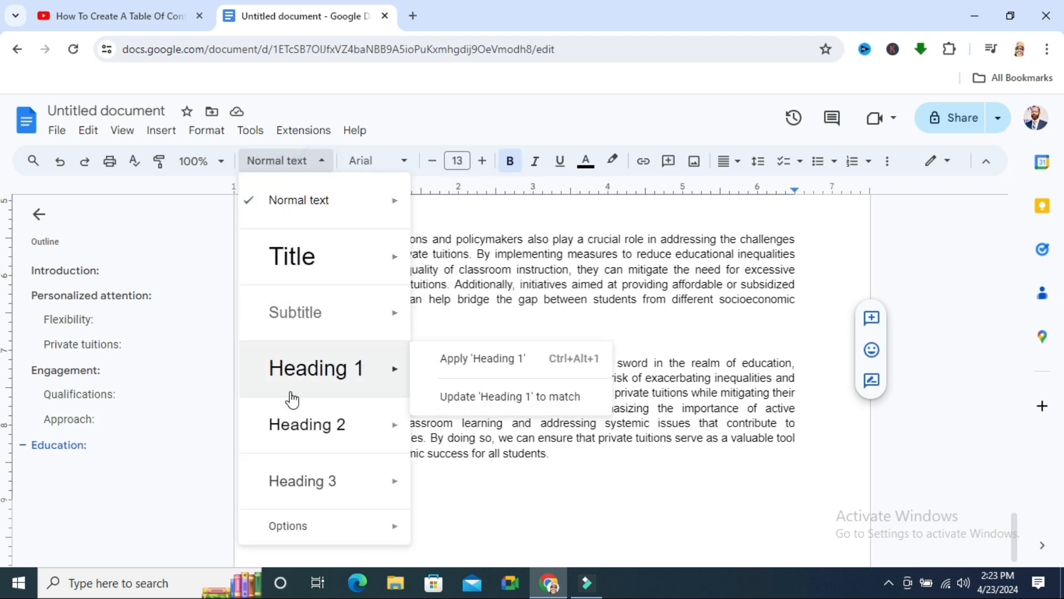
{"action": "left_click", "coordinate": [491, 359]}
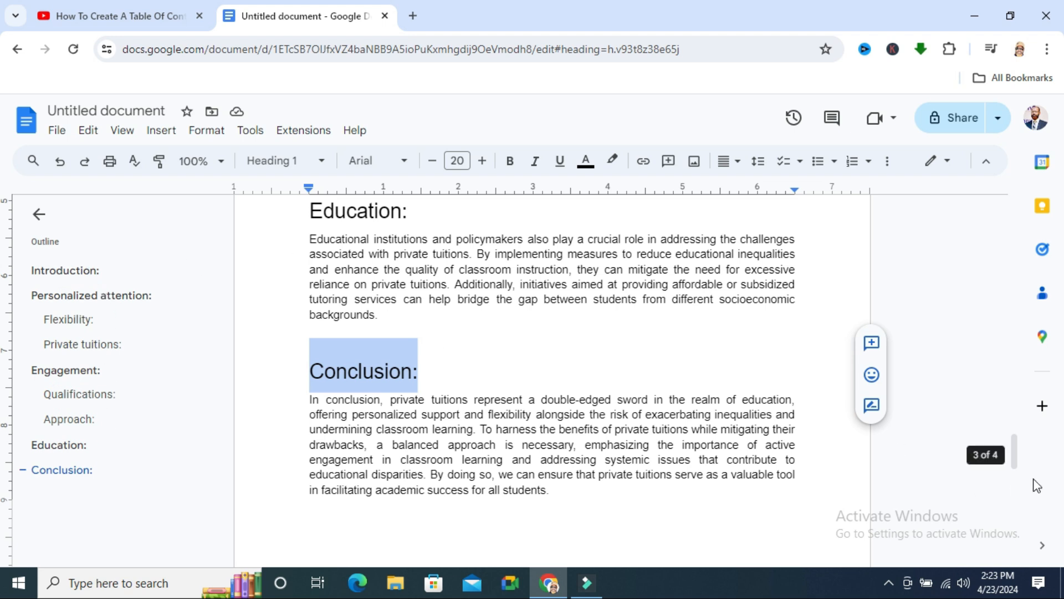
Insert a page break after the subtitle "Navigating Education Beyond the Classroom" on the title page
{"action": "left_click_drag", "start_coordinate": [1017, 452], "coordinate": [1019, 242]}
{"action": "left_click", "coordinate": [792, 398]}
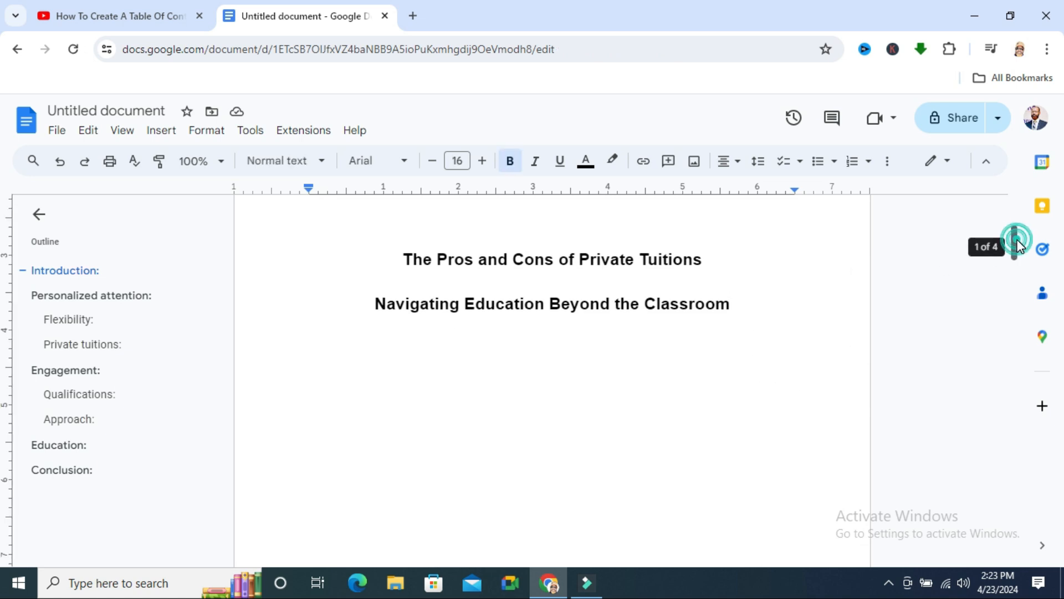
{"action": "mouse_move", "coordinate": [1016, 243]}
{"action": "left_mouse_down"}
{"action": "mouse_move", "coordinate": [1016, 287]}
{"action": "mouse_move", "coordinate": [1018, 238]}
{"action": "left_mouse_up"}
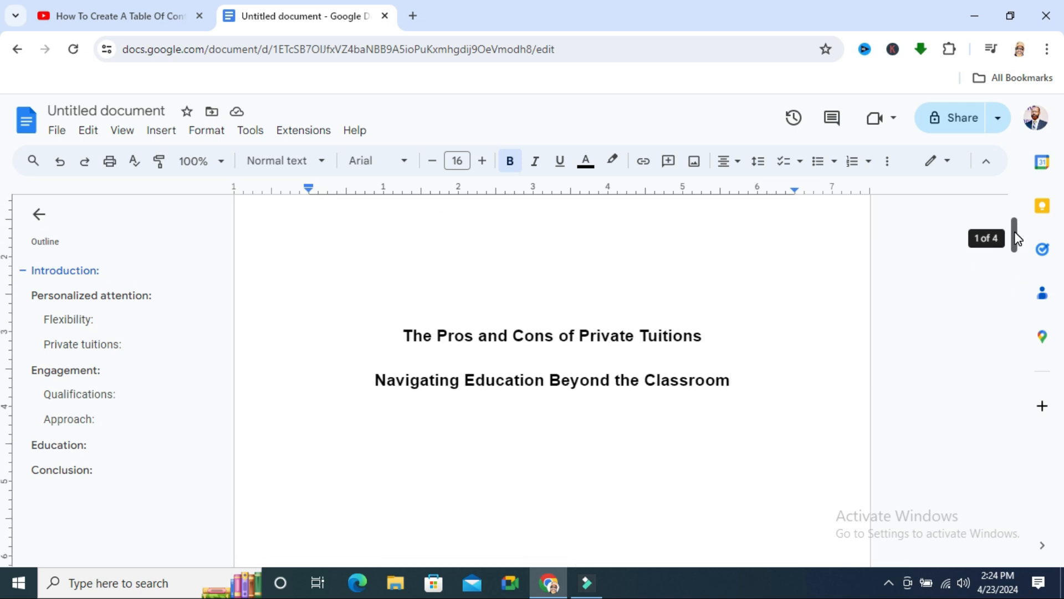
{"action": "left_click", "coordinate": [734, 381]}
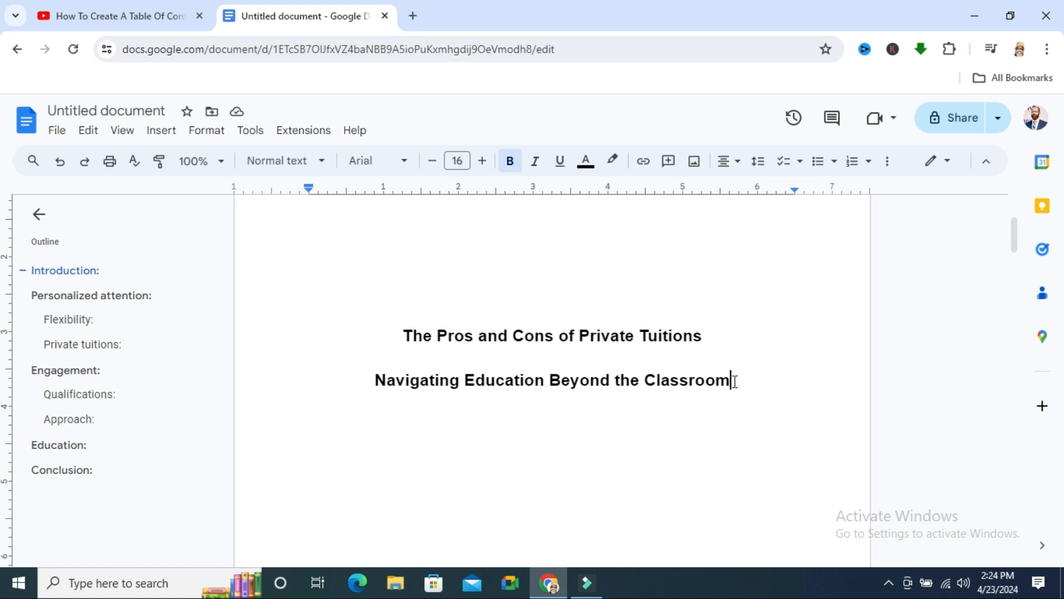
{"action": "left_click", "coordinate": [161, 130]}
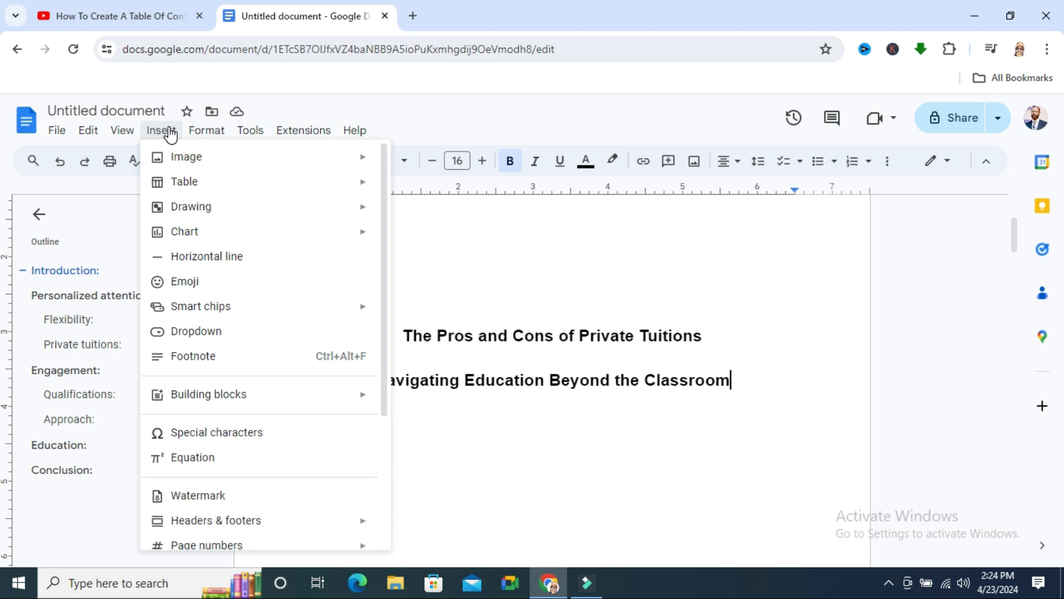
{"action": "left_click_drag", "start_coordinate": [380, 359], "coordinate": [383, 382]}
{"action": "scroll", "coordinate": [383, 383], "scroll_direction": "down", "scroll_amount": 2}
{"action": "mouse_move", "coordinate": [226, 447]}
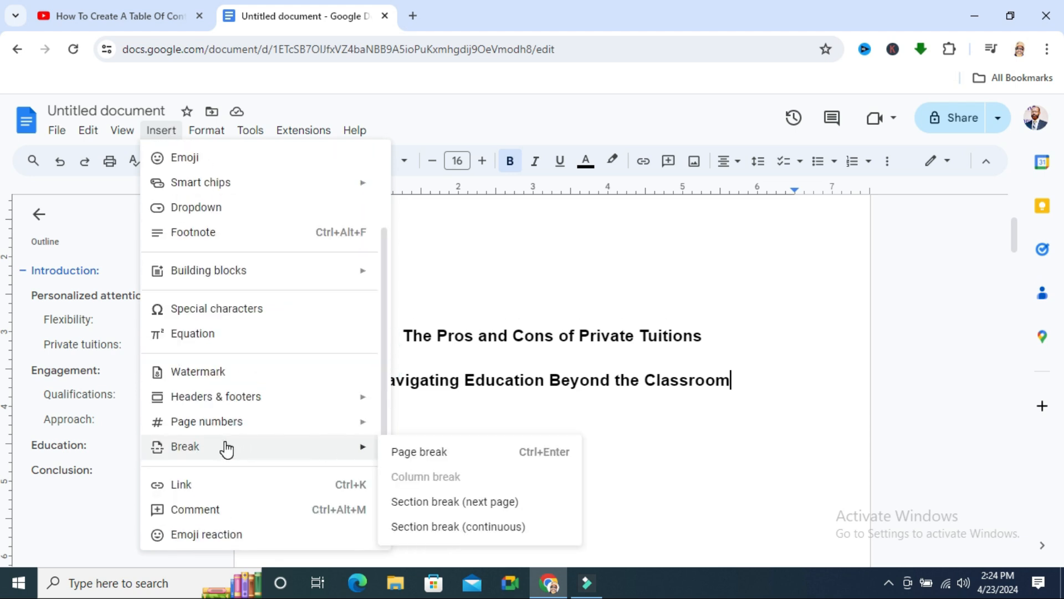
{"action": "left_click", "coordinate": [425, 453]}
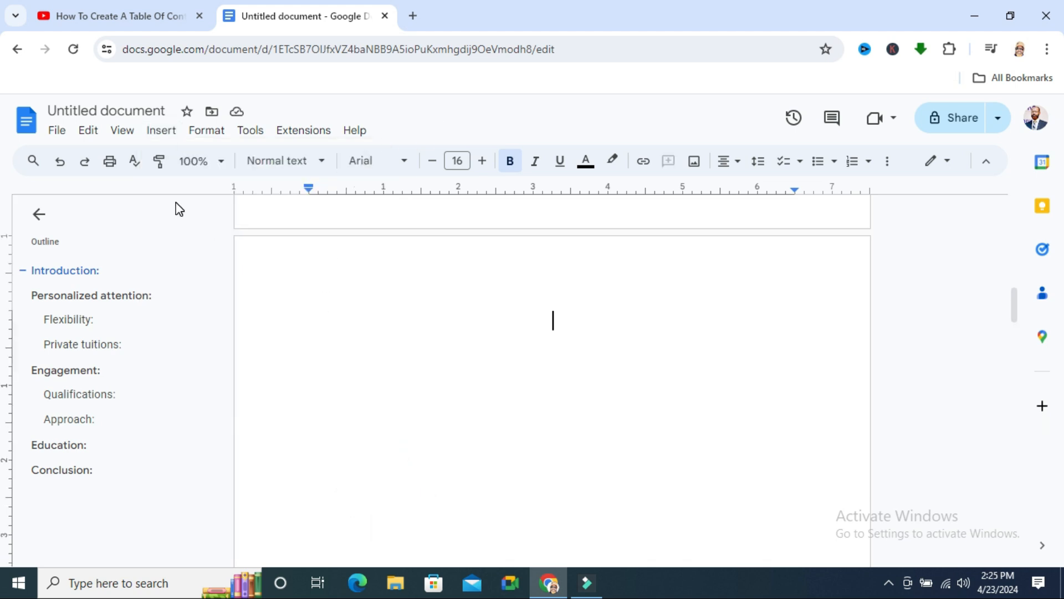
Insert a plain-text table of contents with page numbers and no dotted leaders on the new blank page
{"action": "left_click", "coordinate": [161, 129]}
{"action": "mouse_move", "coordinate": [333, 232]}
{"action": "left_click_drag", "start_coordinate": [386, 185], "coordinate": [375, 347]}
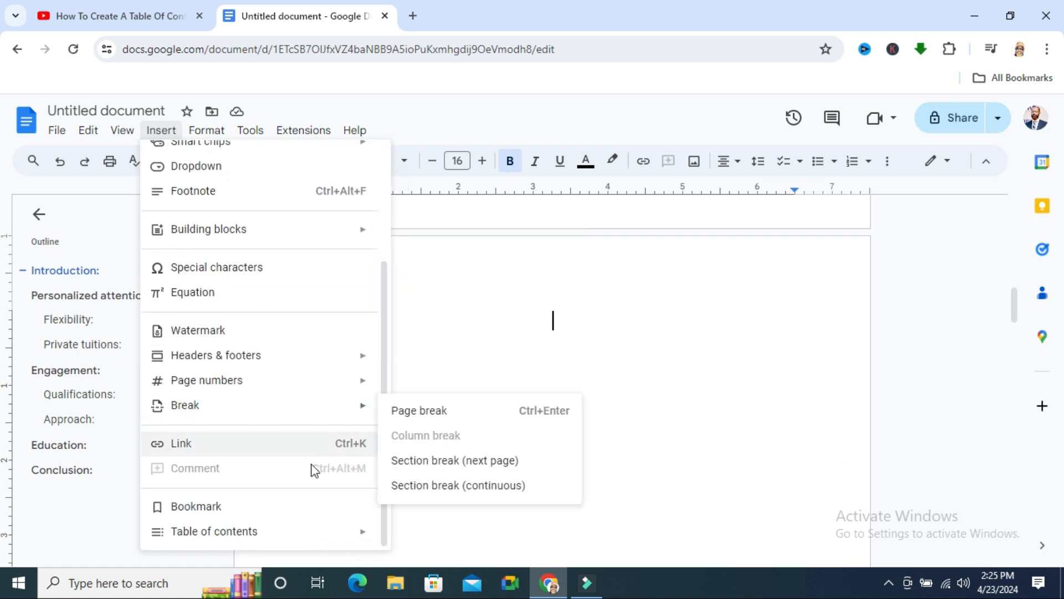
{"action": "mouse_move", "coordinate": [212, 538]}
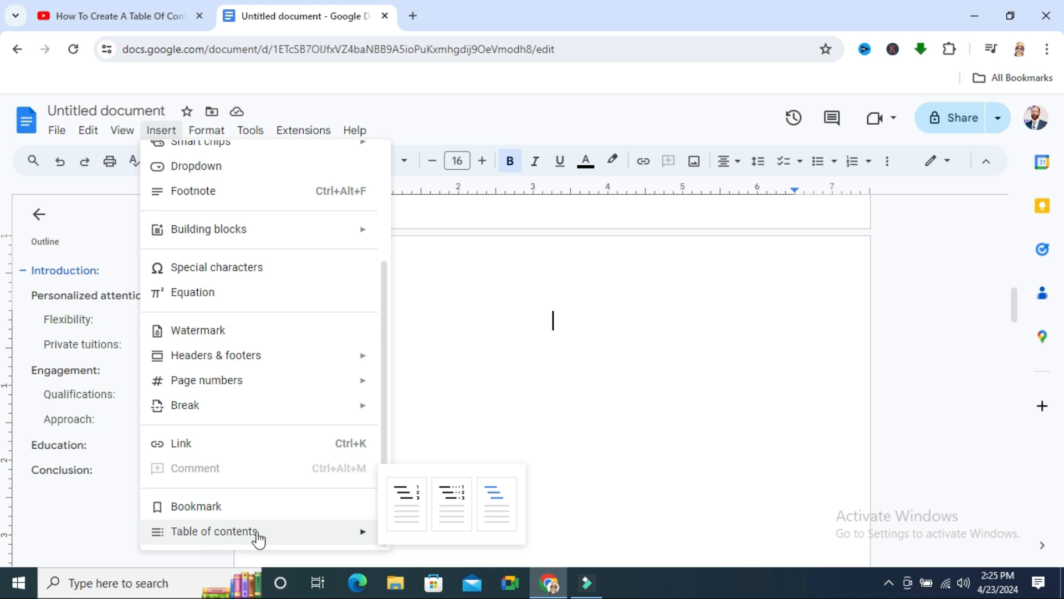
{"action": "left_click", "coordinate": [409, 508]}
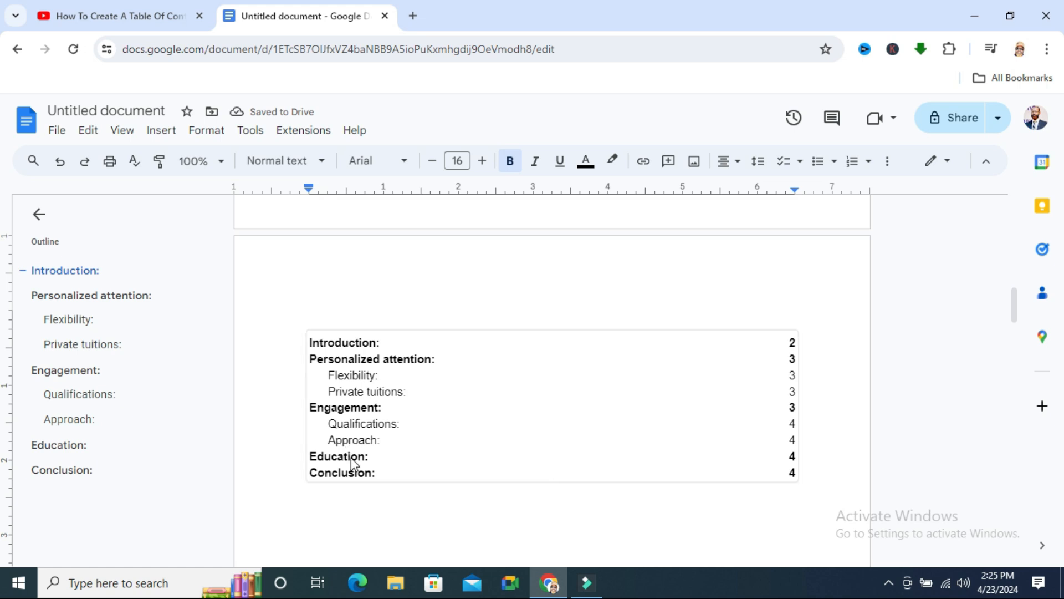
Add the title "Table of Content" on the line above the table of contents
{"action": "mouse_move", "coordinate": [1014, 319]}
{"action": "left_mouse_down"}
{"action": "mouse_move", "coordinate": [1012, 243]}
{"action": "mouse_move", "coordinate": [998, 400]}
{"action": "mouse_move", "coordinate": [1008, 563]}
{"action": "mouse_move", "coordinate": [1000, 305]}
{"action": "mouse_move", "coordinate": [1012, 298]}
{"action": "left_mouse_up"}
{"action": "left_click", "coordinate": [266, 463]}
{"action": "left_click", "coordinate": [333, 414]}
{"action": "type", "text": "Tabl"}
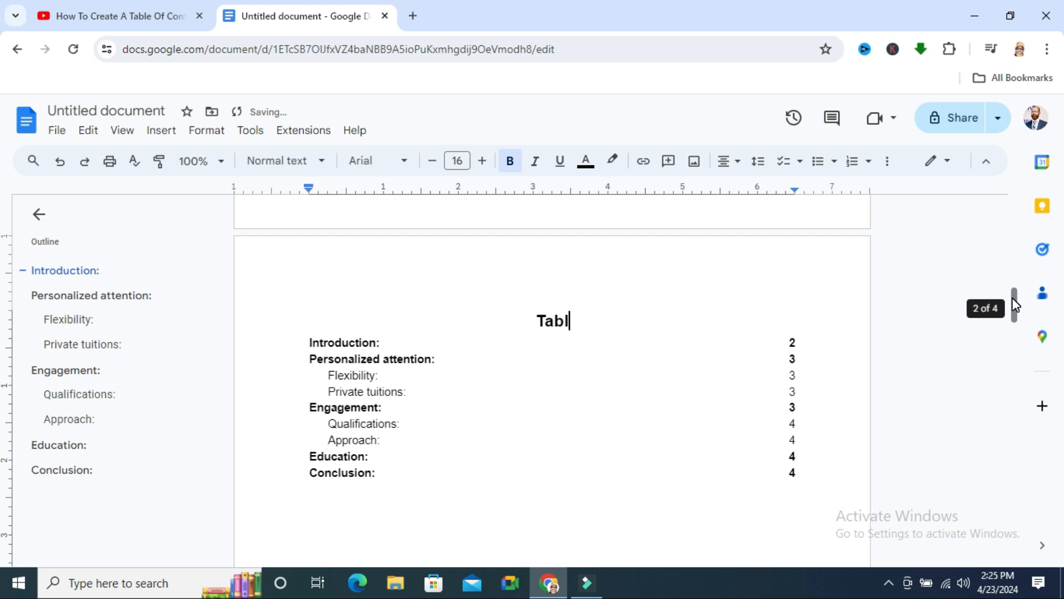
{"action": "type", "text": "e o"}
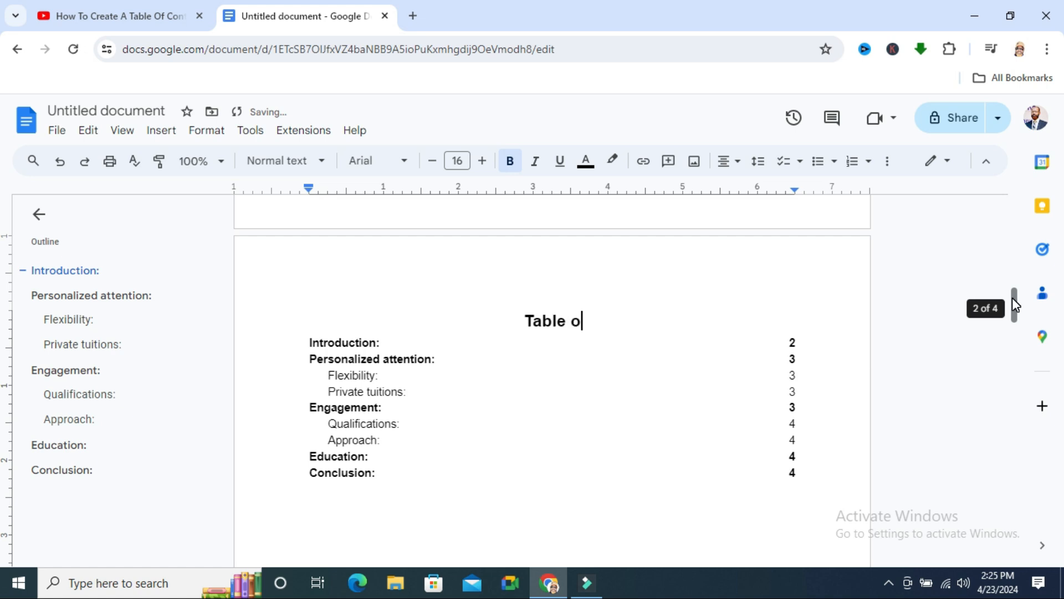
{"action": "type", "text": "f C"}
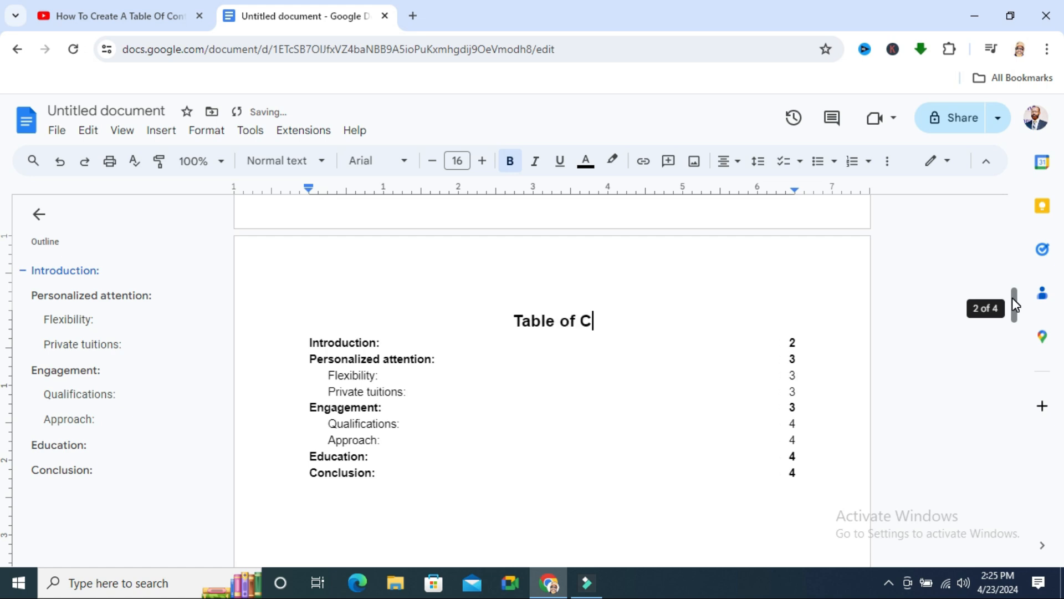
{"action": "type", "text": "ontent"}
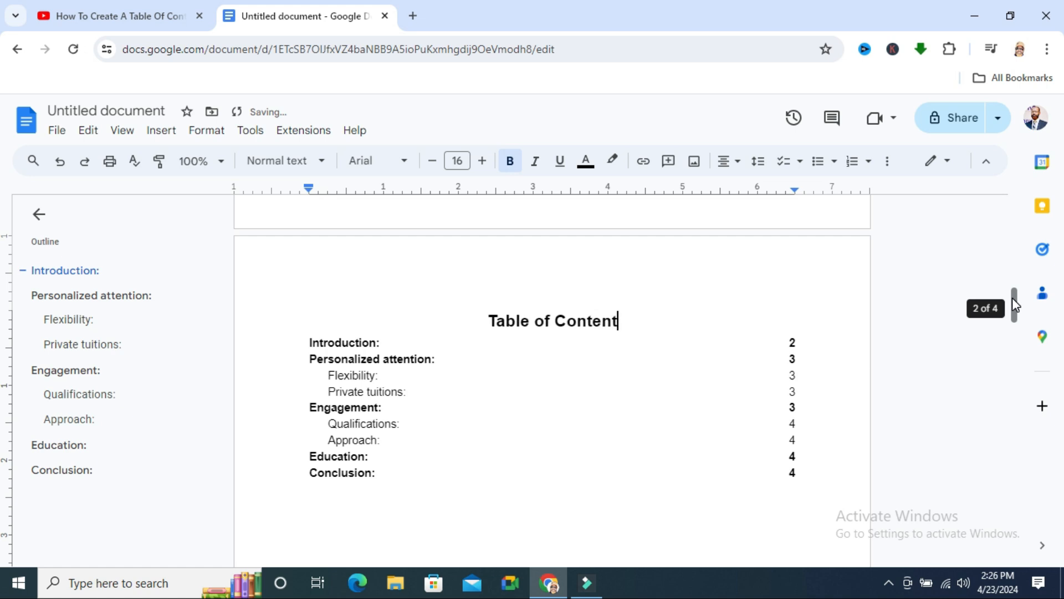